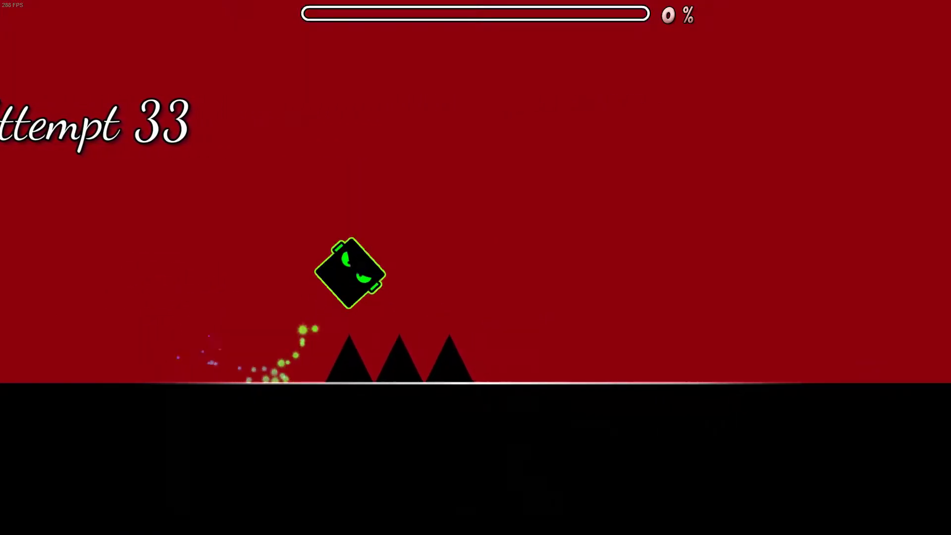
- Jump the cube over the opening spikes and fly the ship through the spiked corridor
{"action": "left_click", "coordinate": [475, 268]}
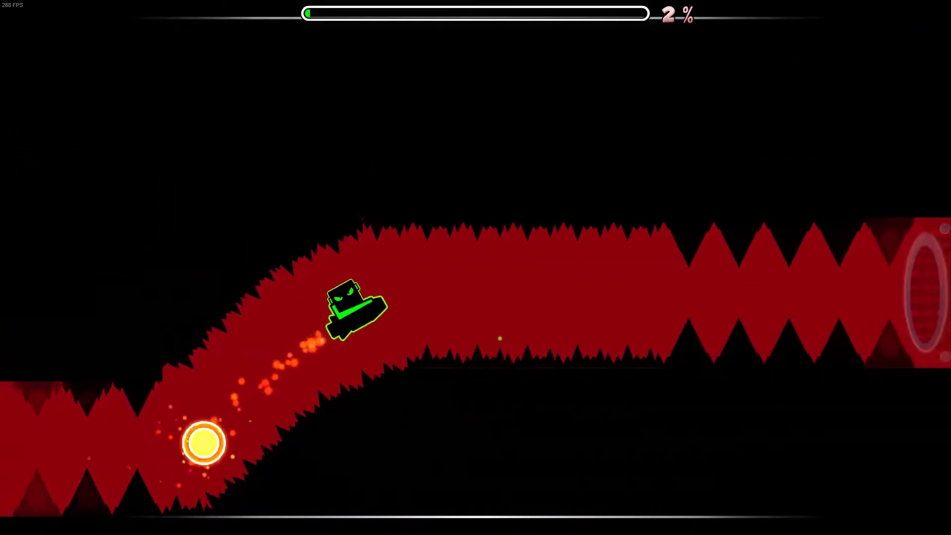
{"action": "left_click", "coordinate": [476, 268]}
{"action": "left_click", "coordinate": [476, 267]}
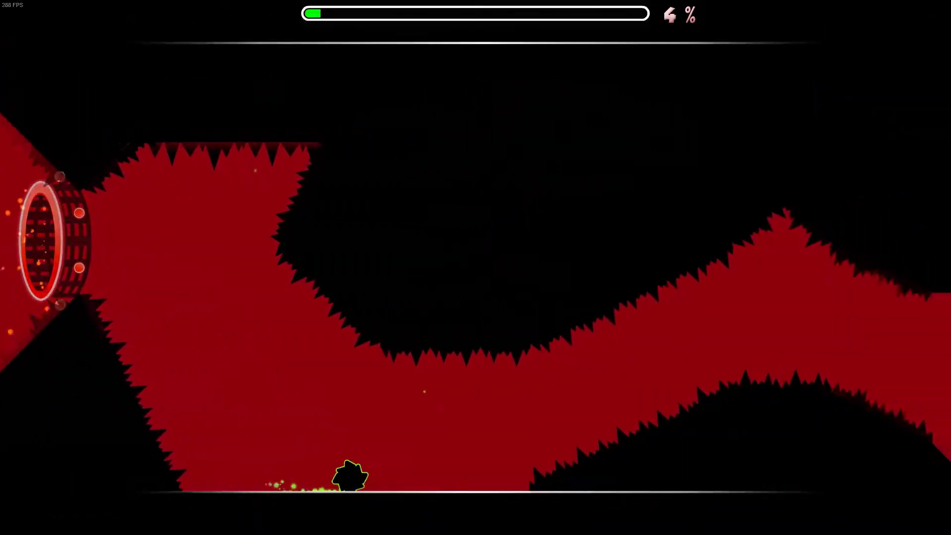
{"action": "left_click", "coordinate": [476, 268]}
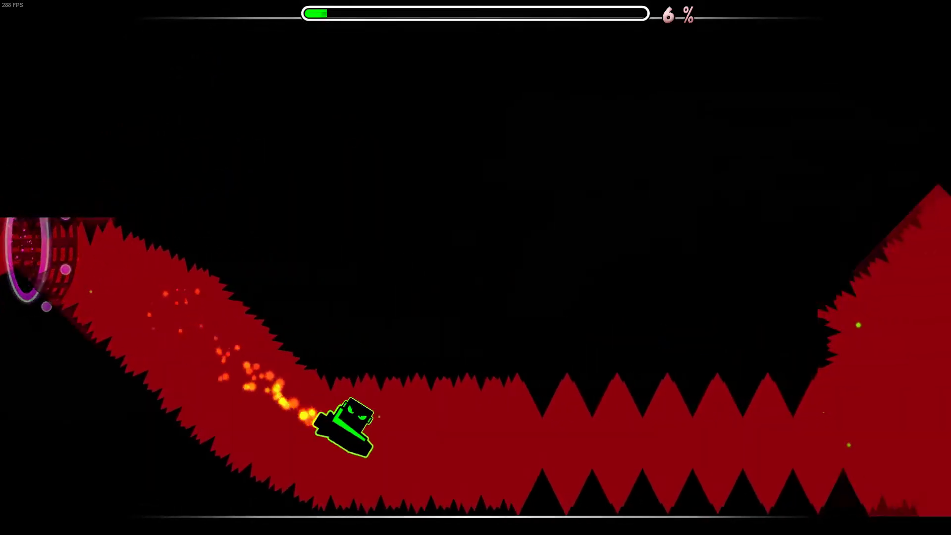
{"action": "left_click", "coordinate": [476, 268]}
{"action": "left_click", "coordinate": [475, 267]}
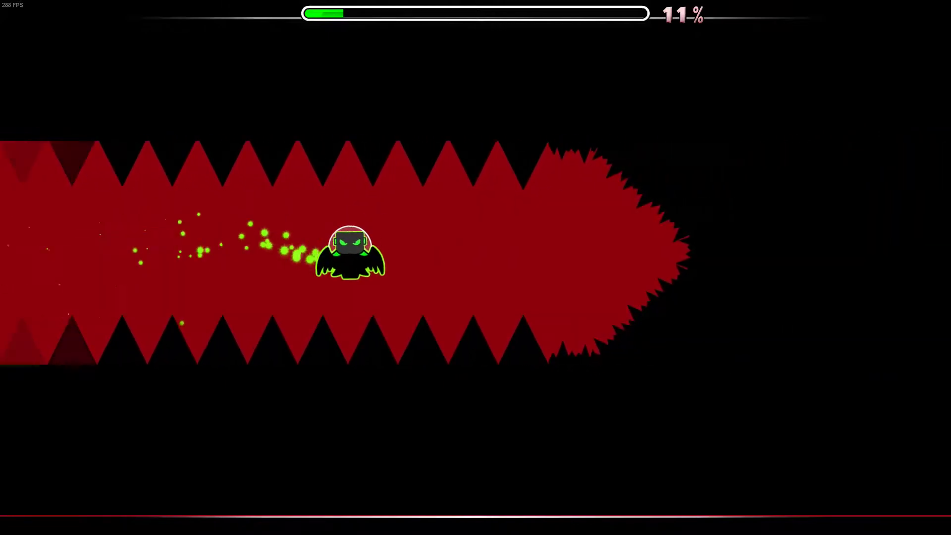
- Clear the cube section's spikes and jump orbs, then enter the wave portal
{"action": "left_click", "coordinate": [476, 268]}
{"action": "left_click", "coordinate": [476, 268]}
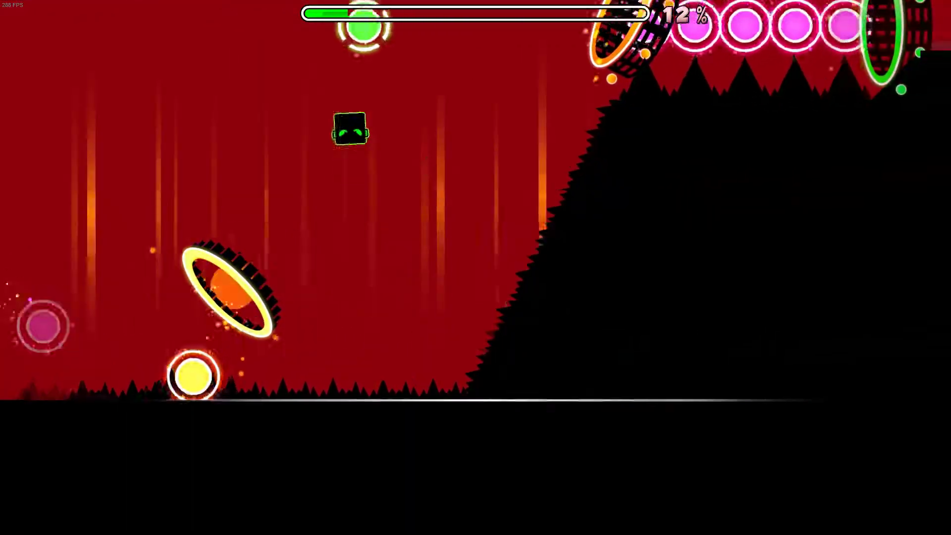
{"action": "left_click", "coordinate": [476, 268]}
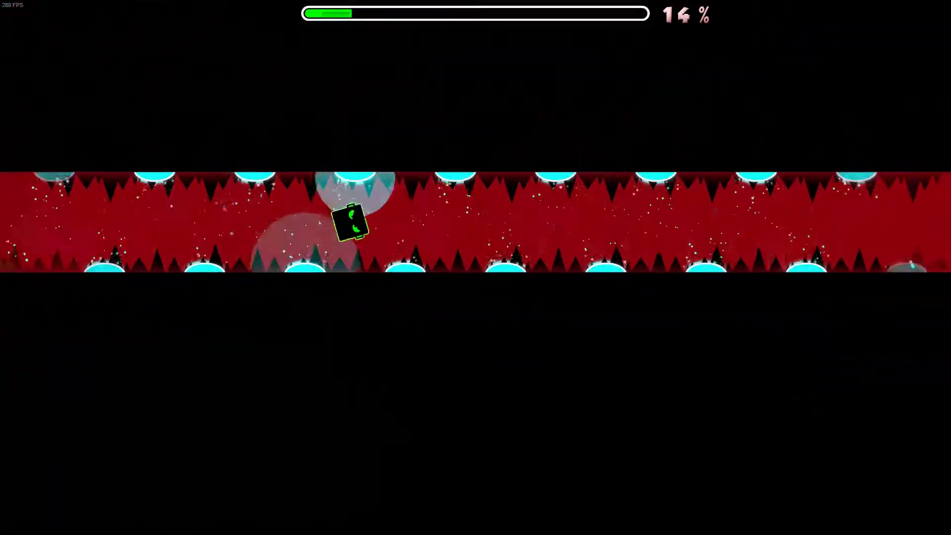
{"action": "left_click", "coordinate": [475, 267]}
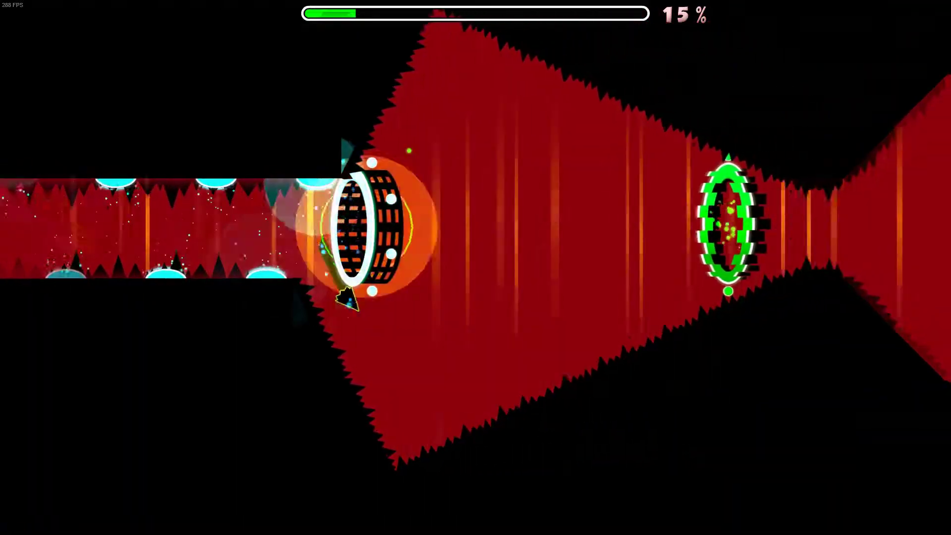
- Zigzag the wave through the red corridor to the green portal at 18%
{"action": "left_click", "coordinate": [477, 268]}
{"action": "left_click", "coordinate": [475, 268]}
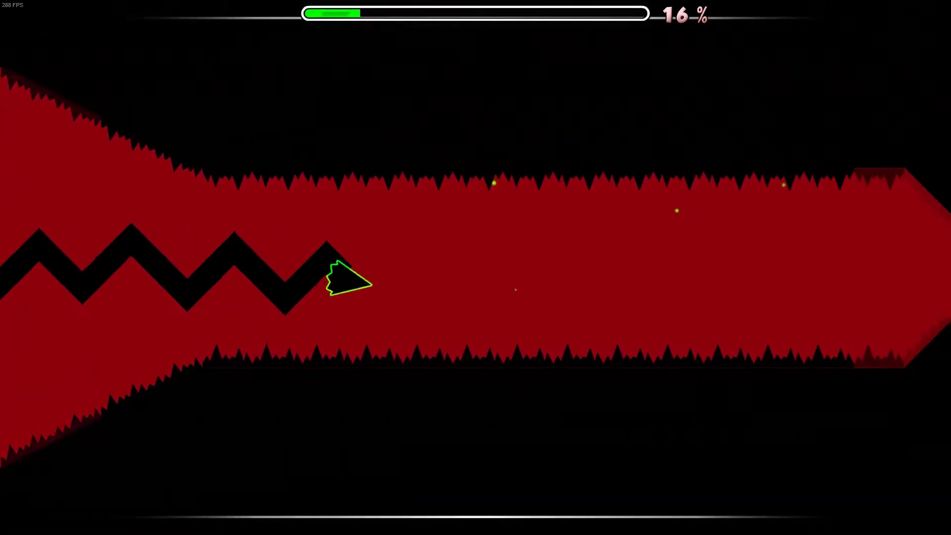
{"action": "left_click", "coordinate": [475, 268]}
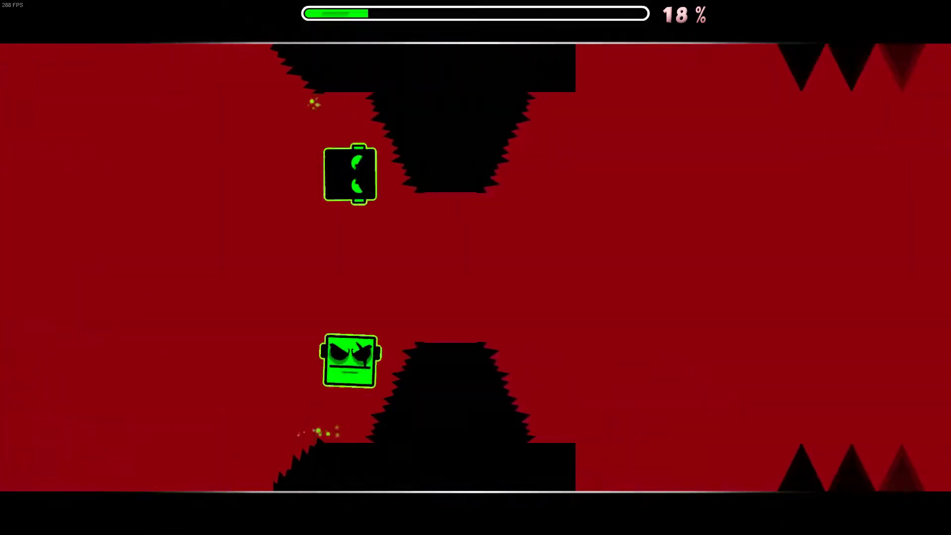
- Play on from the dual-cube spikes through the ship and orb sections, dying at 67%
{"action": "left_click", "coordinate": [476, 268]}
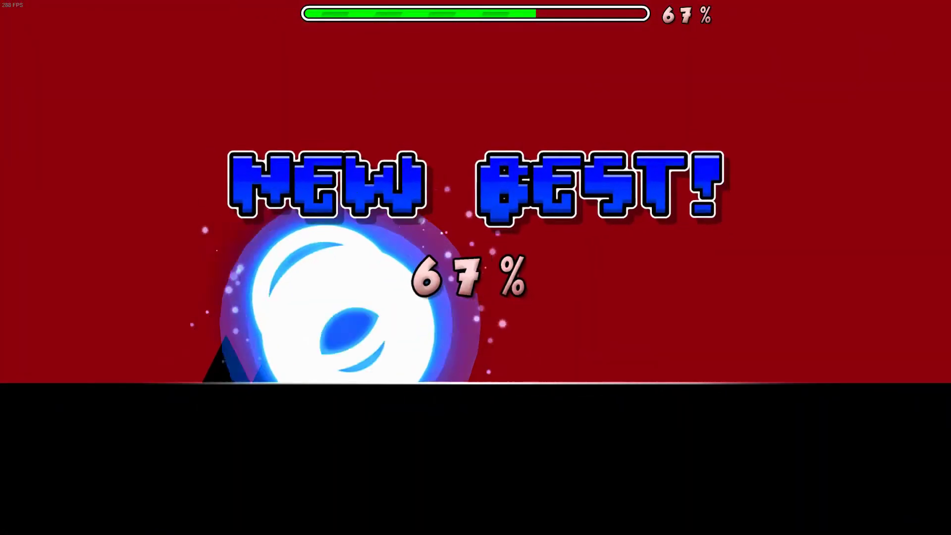
- Open the 'soh 3x' pause menu showing 67% Normal Mode and 0% Practice Mode
{"action": "key", "text": "Escape"}
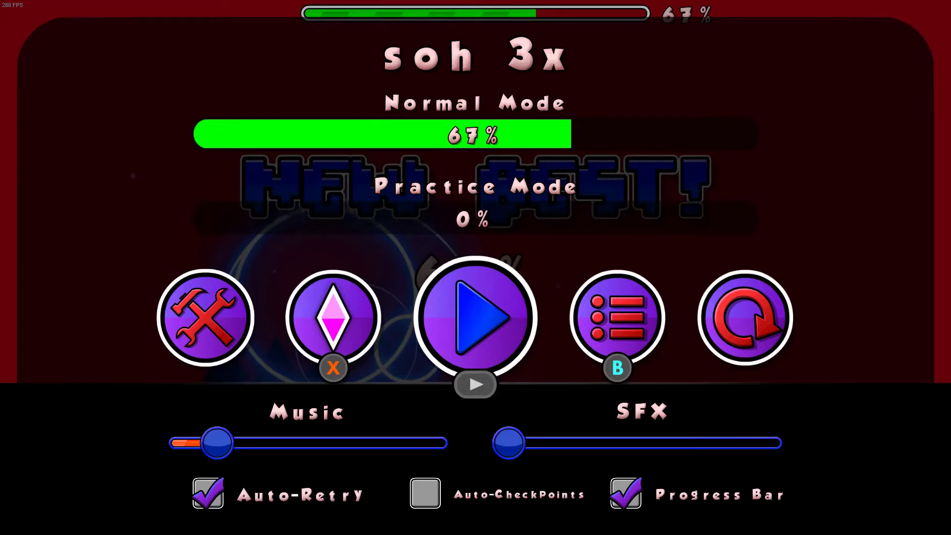